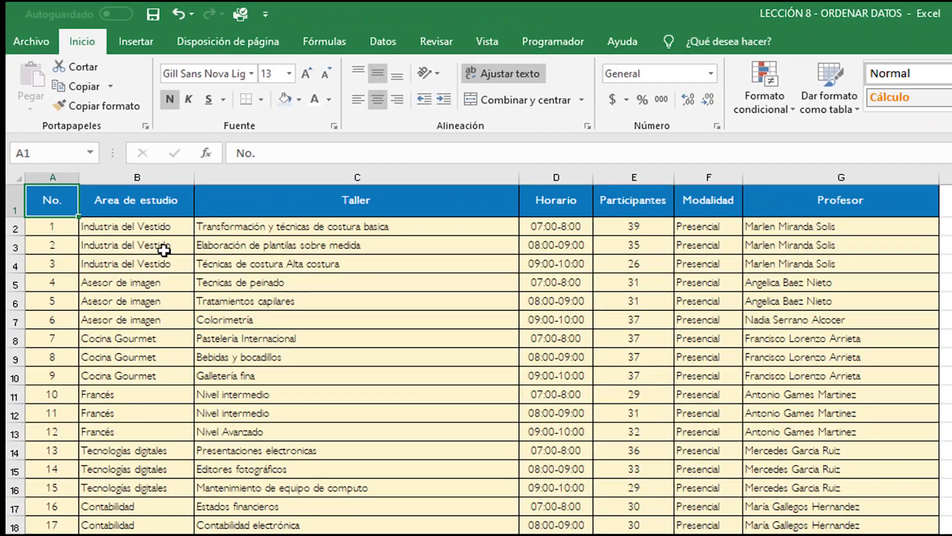
Inspect row 3's cells across the Taller, Horario, Participantes, Modalidad and Profesor columns
left_click(151, 228)
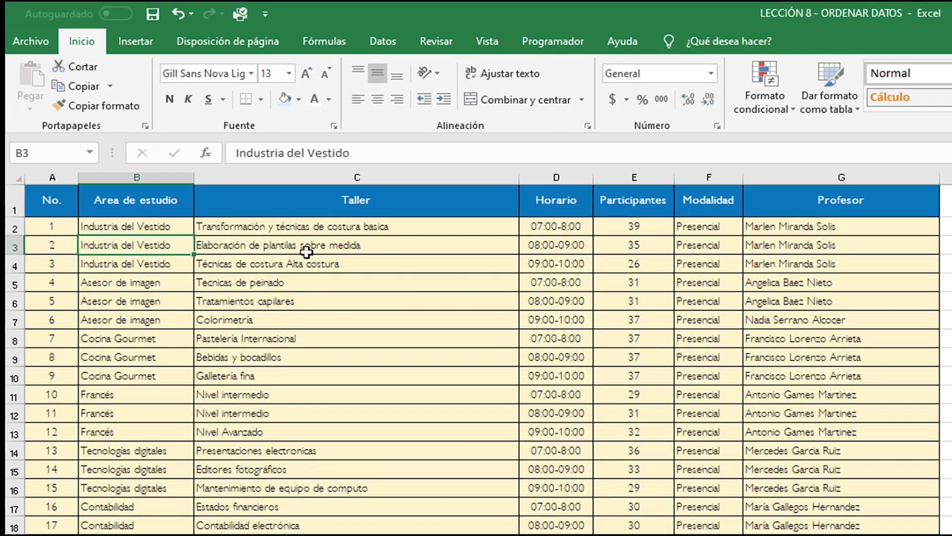
left_click(285, 229)
left_click(556, 245)
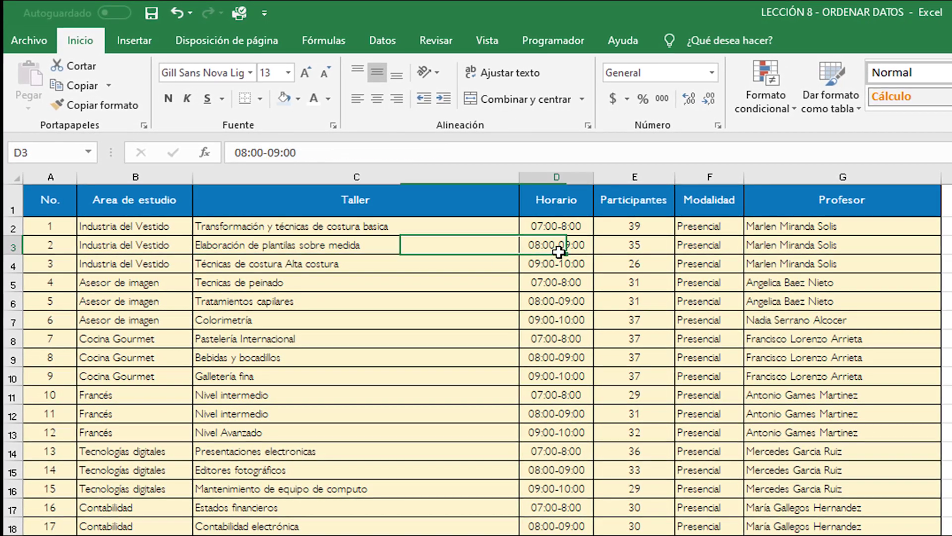
left_click(635, 245)
left_click(714, 245)
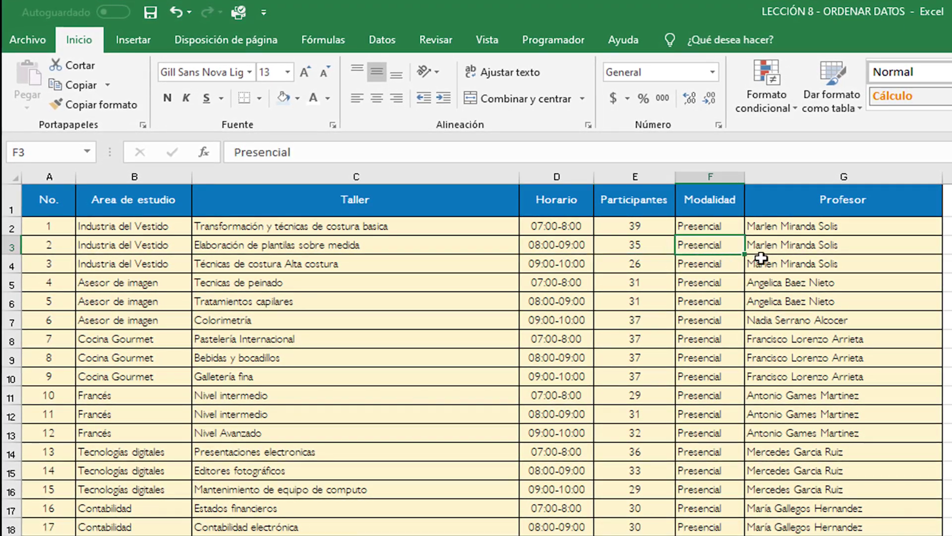
left_click(791, 249)
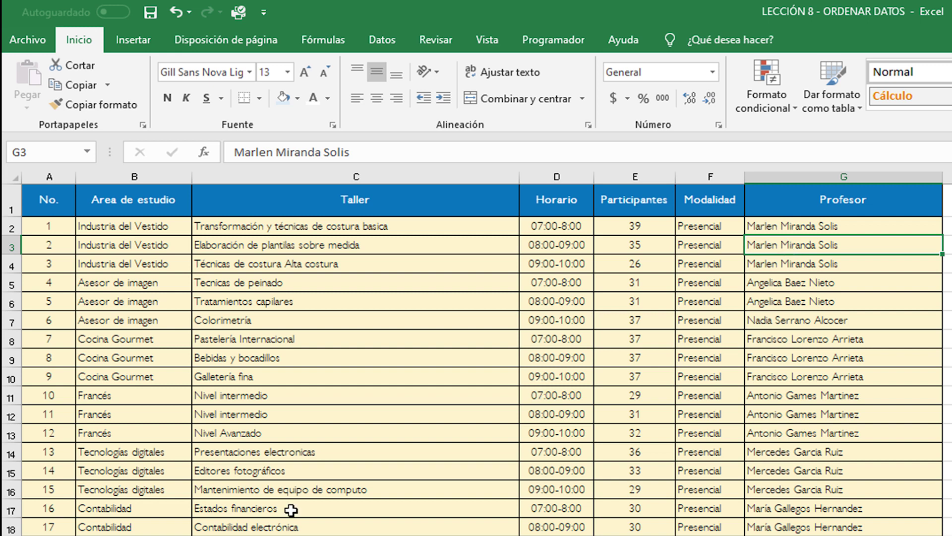
left_click(134, 177)
left_click(144, 246)
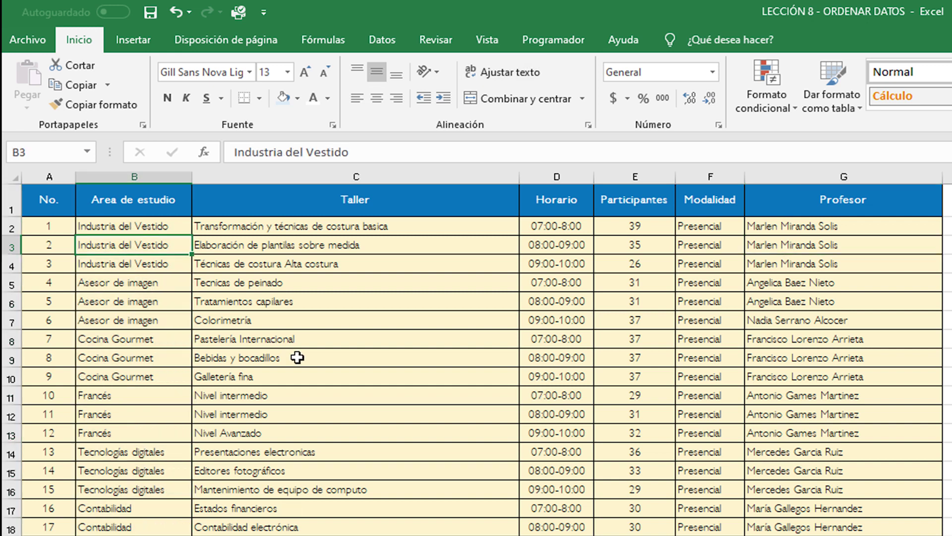
Select the Area de estudio values B2:B17, then only the Participantes values E2:E18
left_click(130, 227)
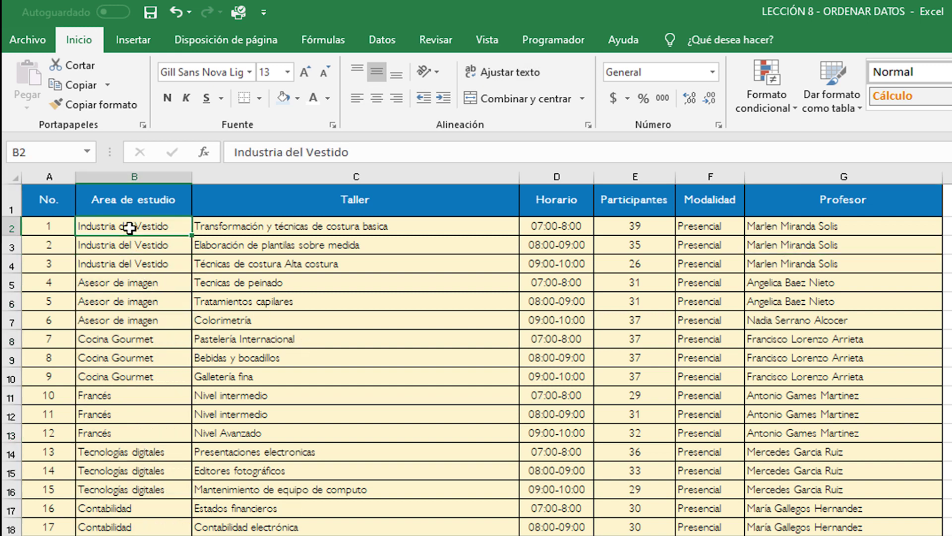
left_click(143, 352)
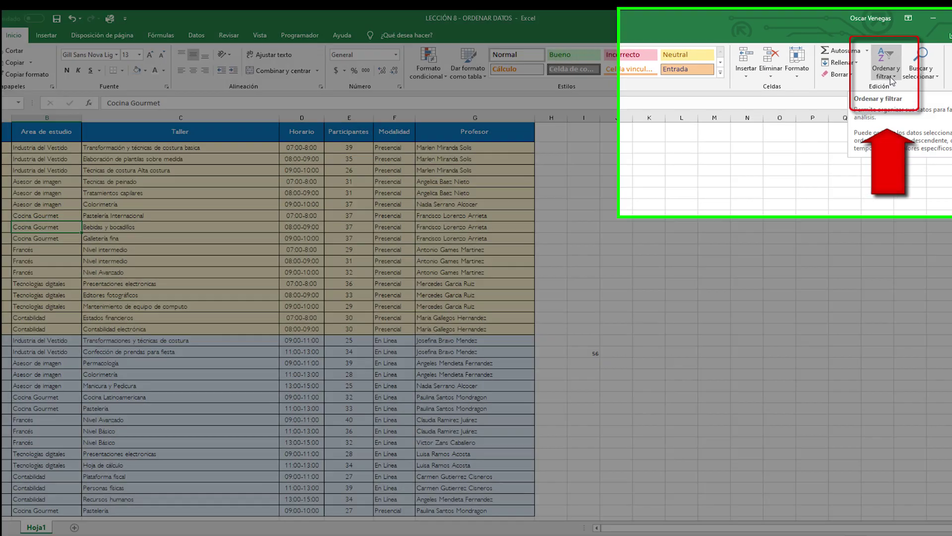
left_click(892, 79)
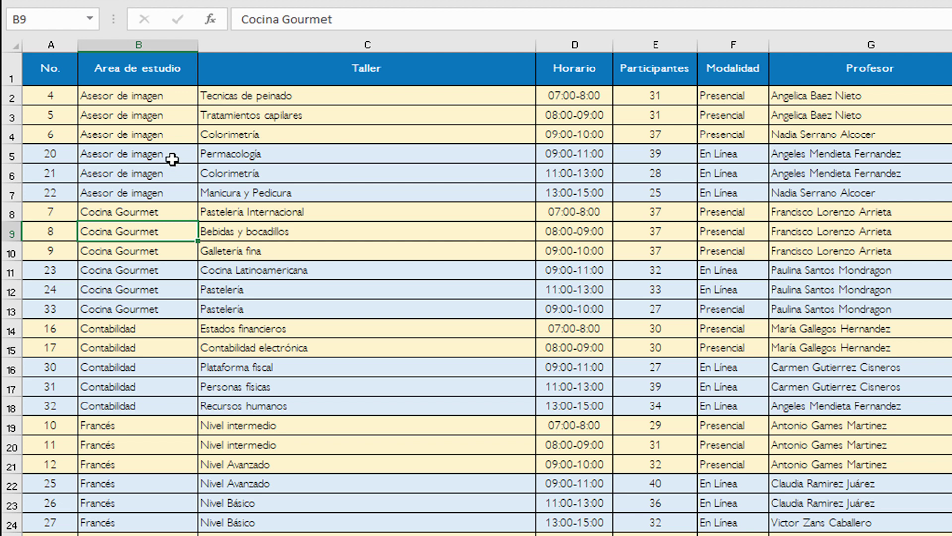
left_click(160, 97)
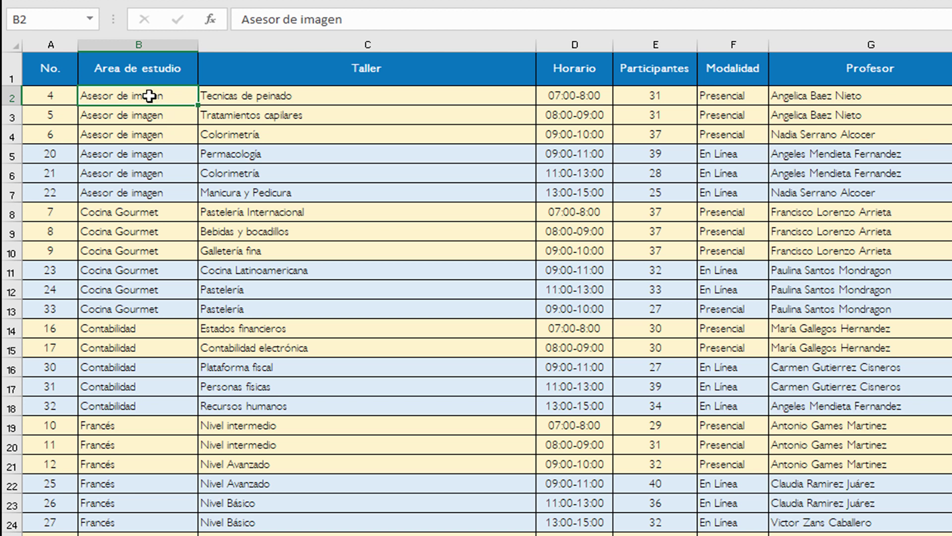
left_click(143, 44)
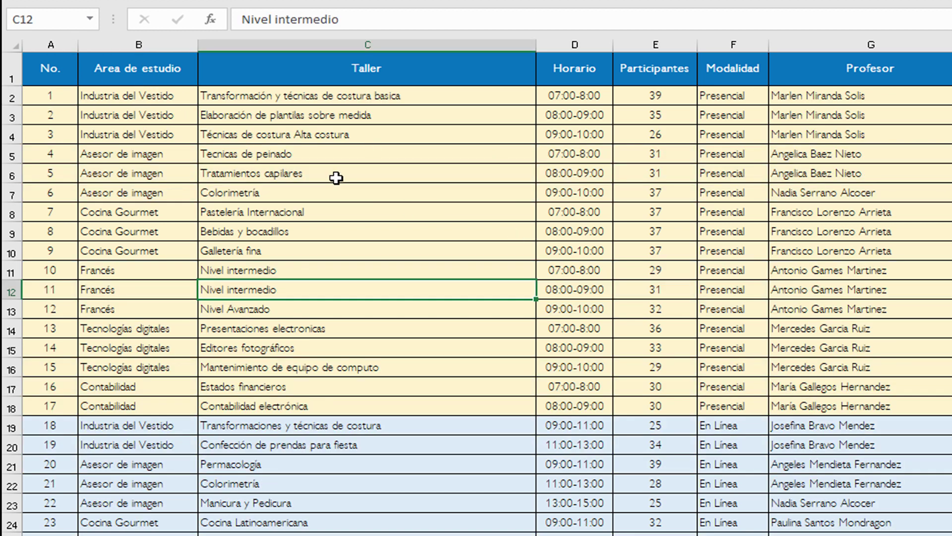
left_click_drag(160, 100, 146, 385)
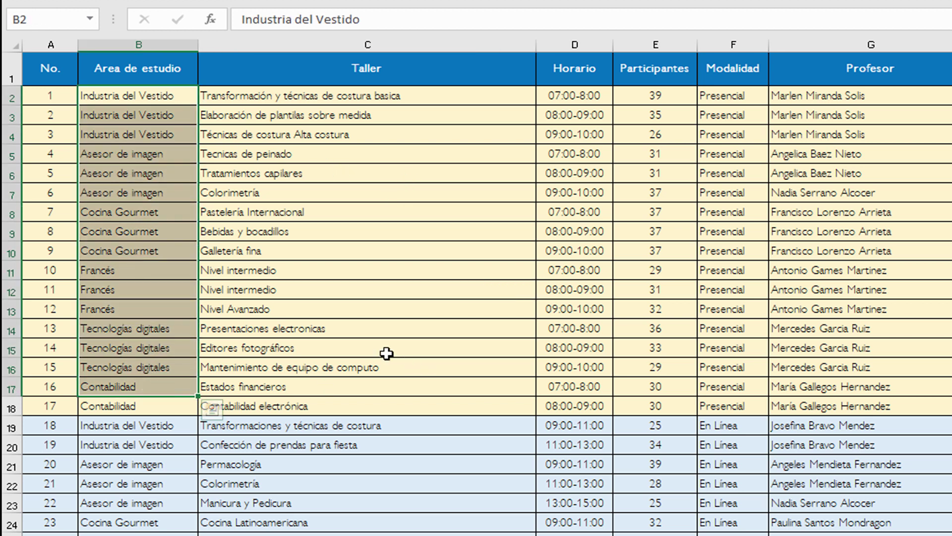
left_click(671, 97)
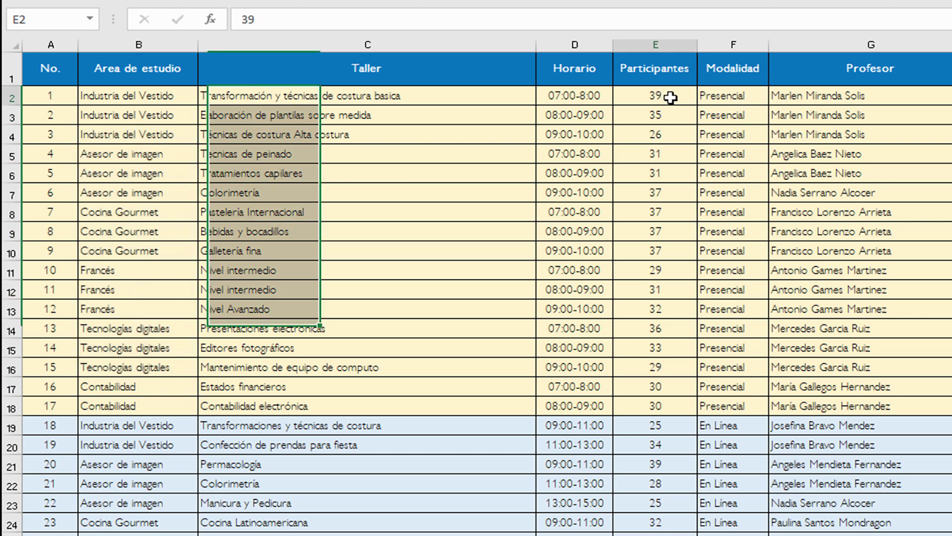
left_click_drag(670, 98, 660, 404)
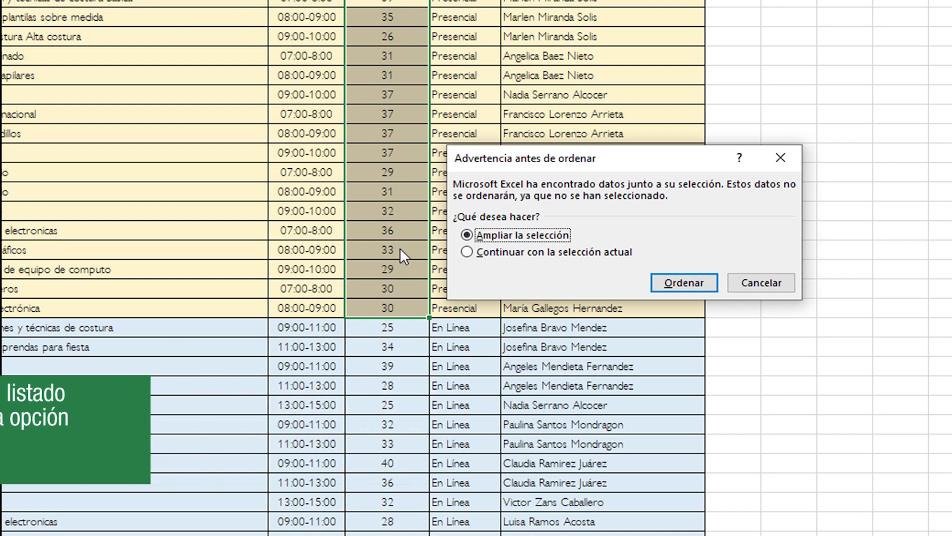
Cancel the sort warning, then select the Colorimetría, Bebidas y bocadillos and Alta costura cells
left_click(760, 282)
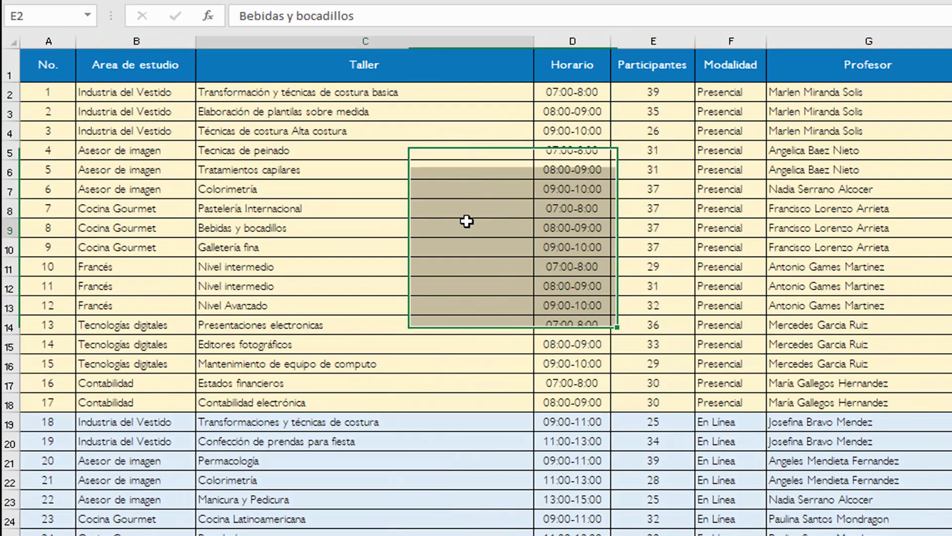
left_click(263, 229)
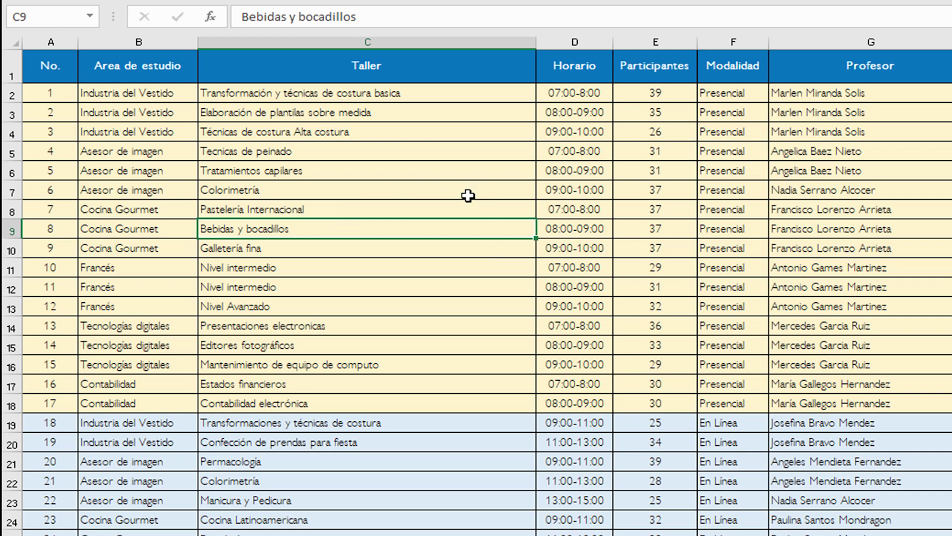
left_click(366, 192)
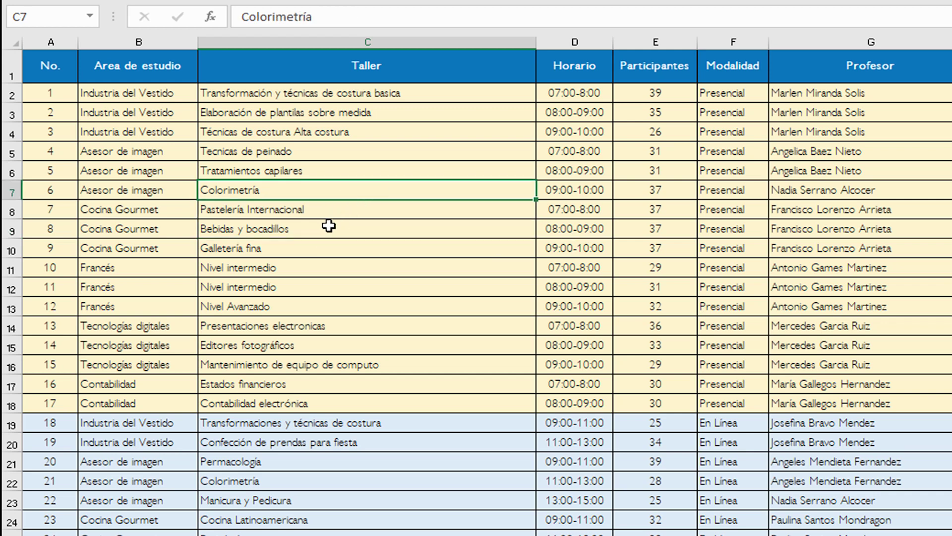
left_click(435, 225)
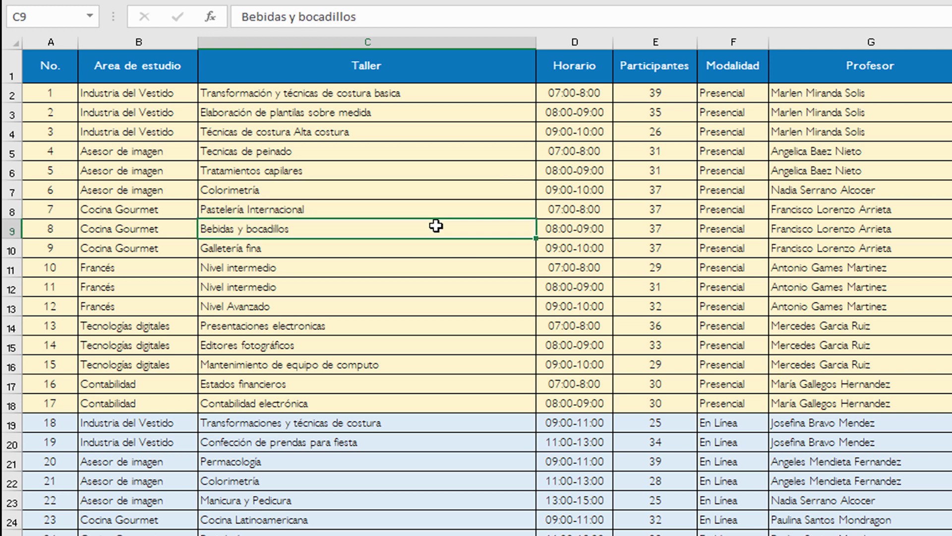
left_click(359, 140)
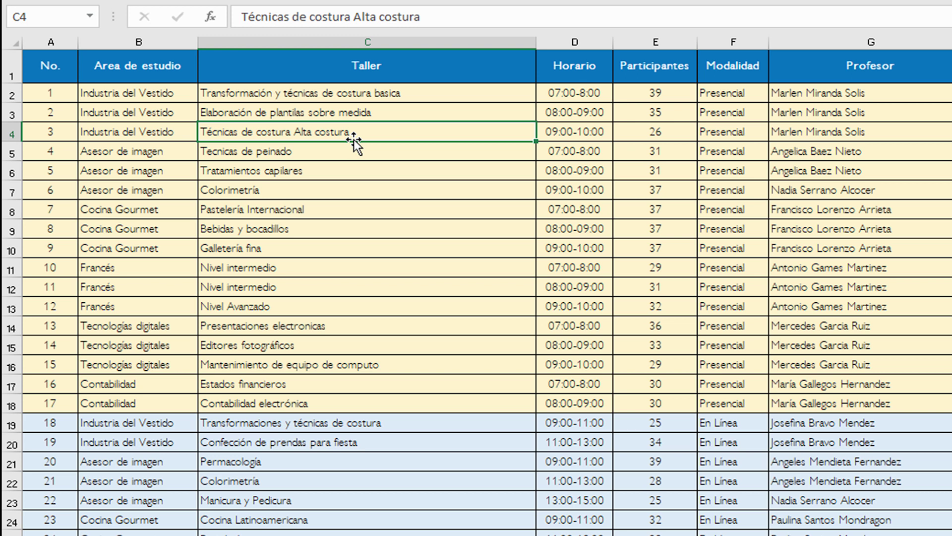
left_click(133, 93)
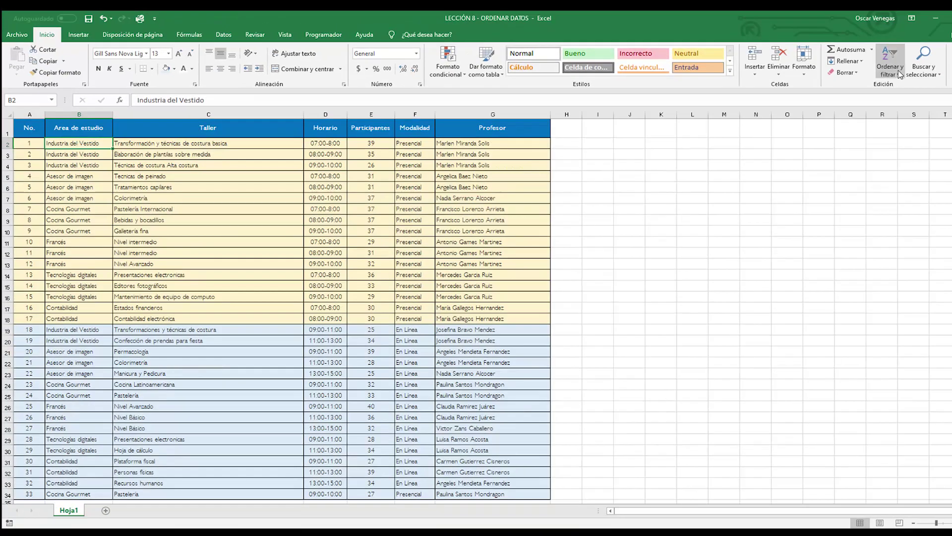
Dismiss the Ordenar y filtrar menu, select cell A1 and show the Datos tab
left_click(898, 75)
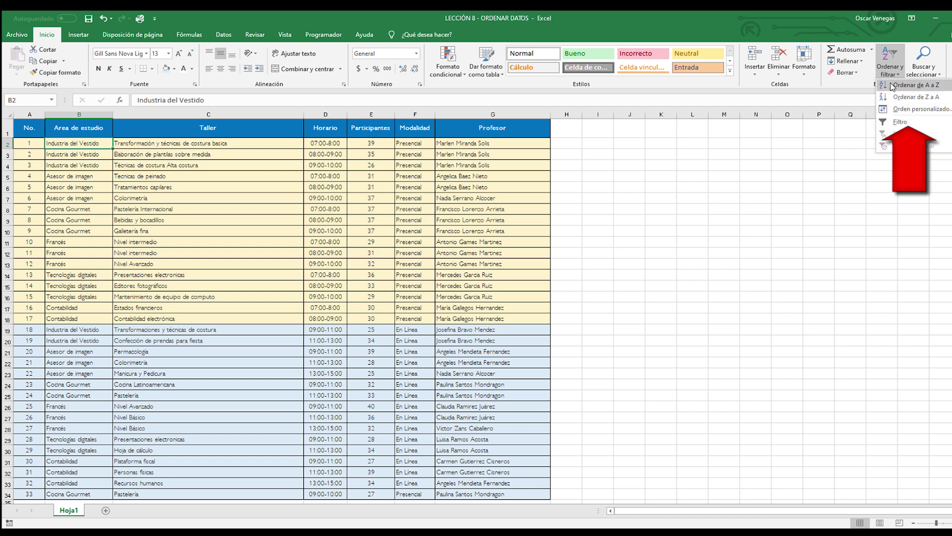
key("Escape")
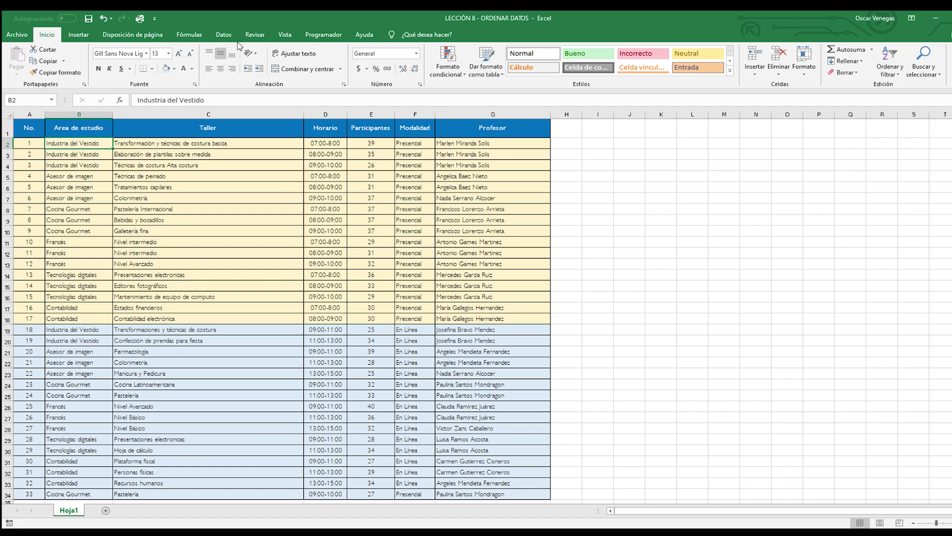
left_click(223, 34)
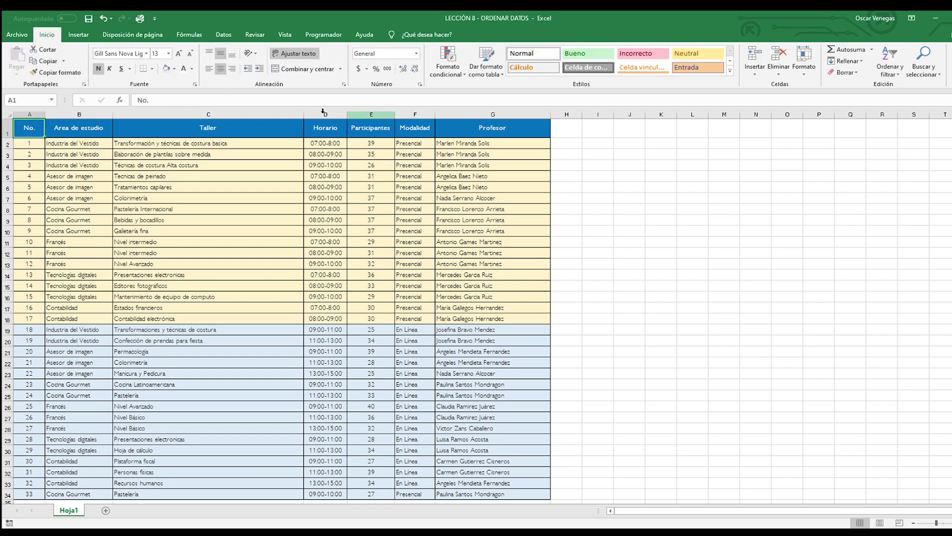
left_click(223, 35)
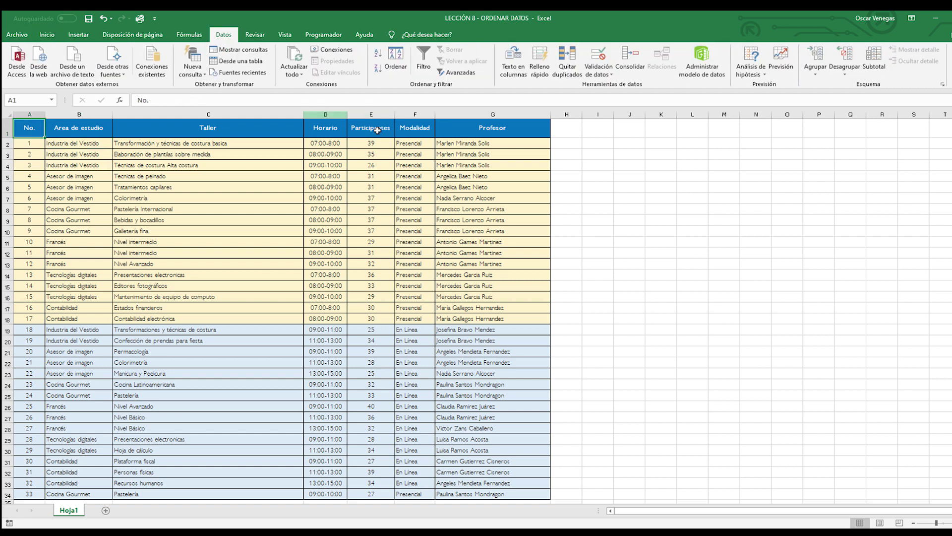
In the Ordenar dialog, sort first by Area de estudio A to Z and add a level
left_click(396, 64)
left_click_drag(381, 211, 200, 212)
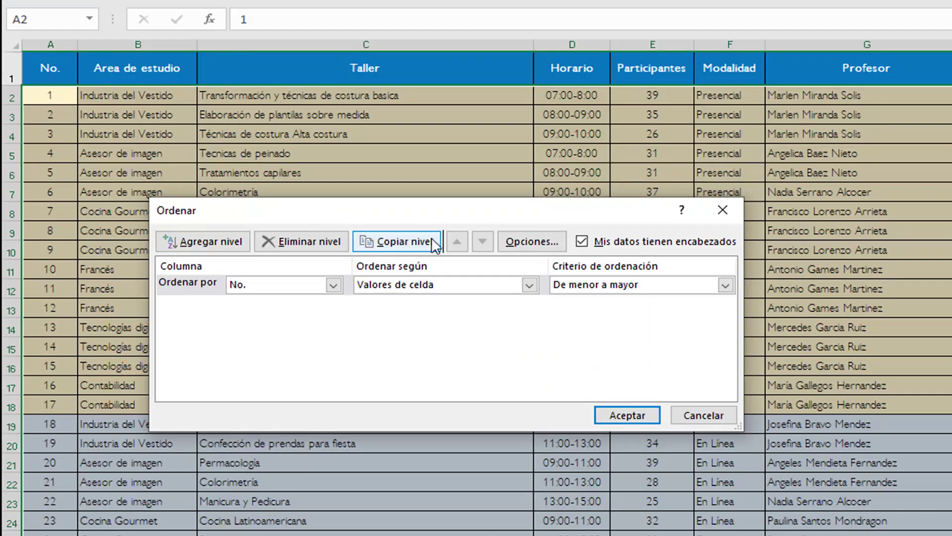
left_click(334, 285)
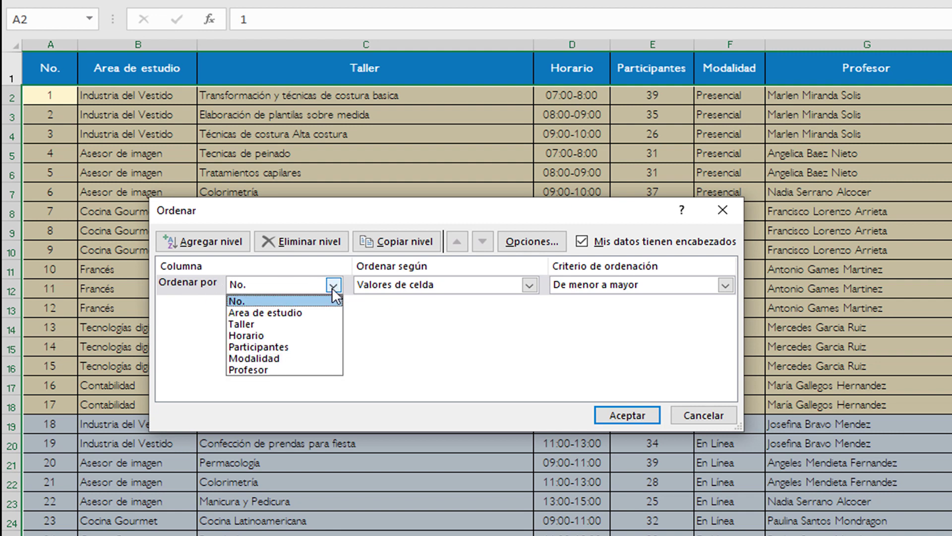
left_click(261, 313)
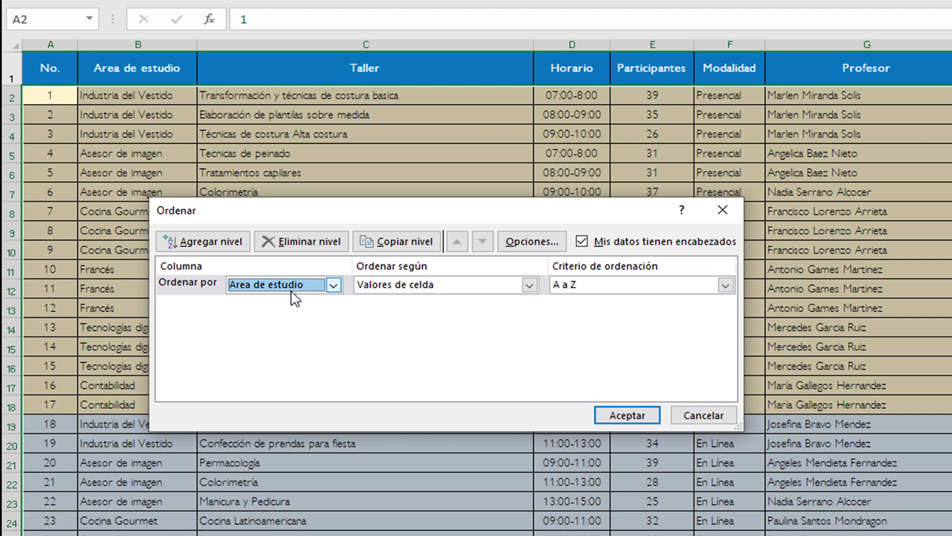
left_click(211, 243)
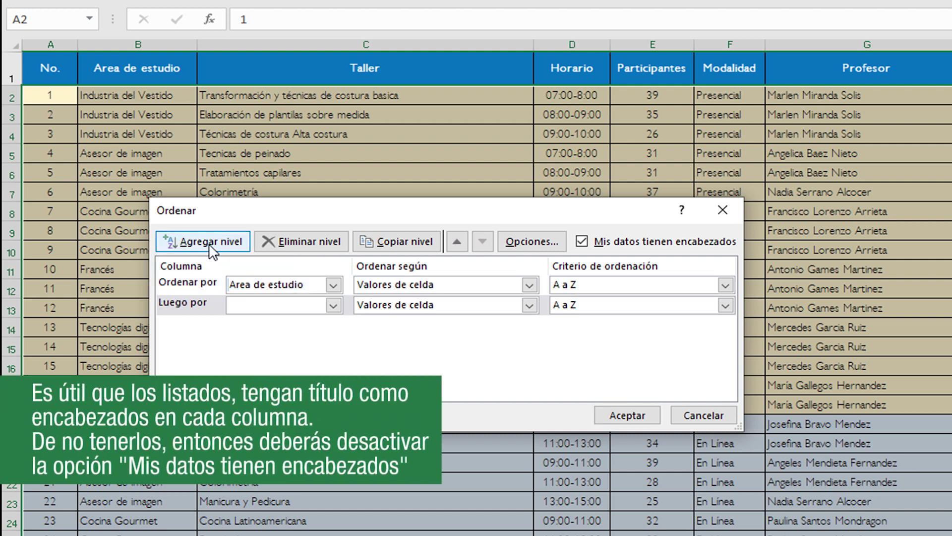
Set the second sort level to Participantes, De mayor a menor, and apply the sort
left_click(333, 305)
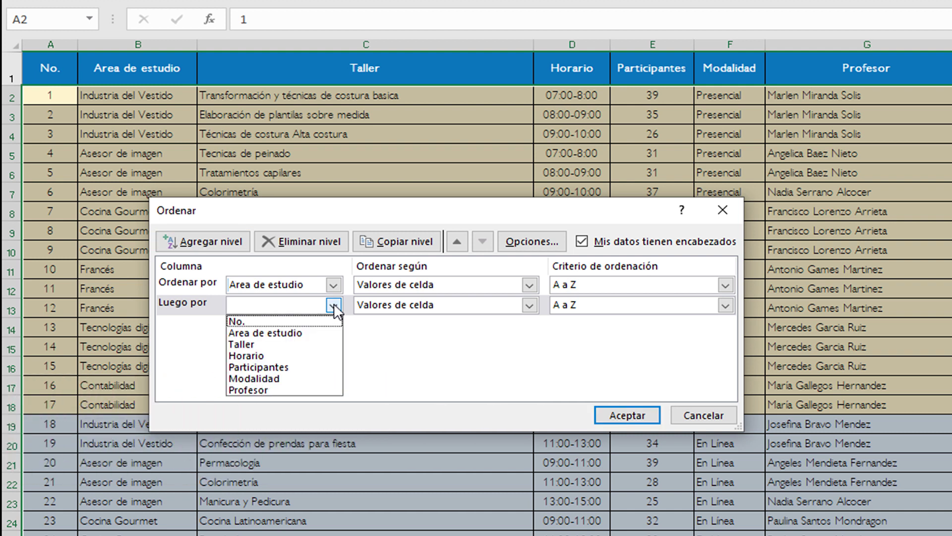
left_click(282, 368)
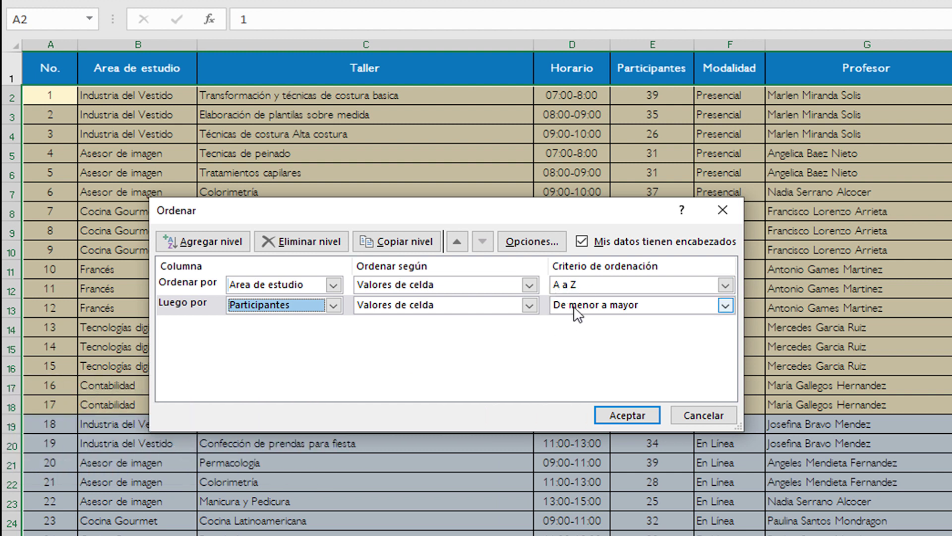
left_click(724, 307)
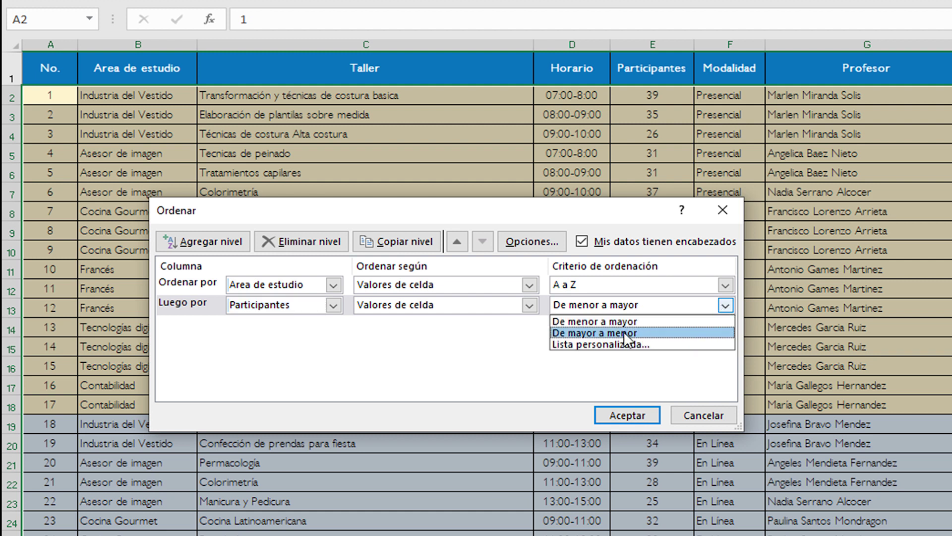
left_click(584, 333)
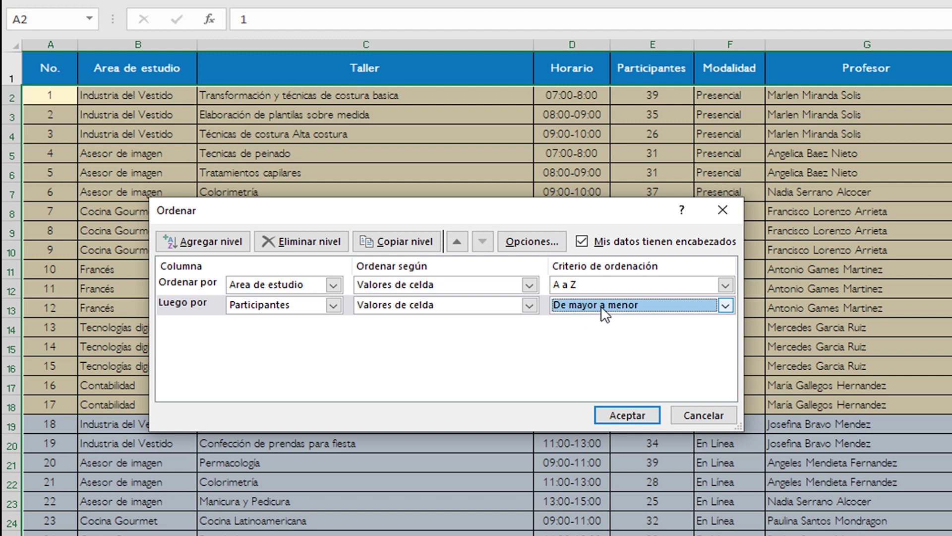
left_click(623, 412)
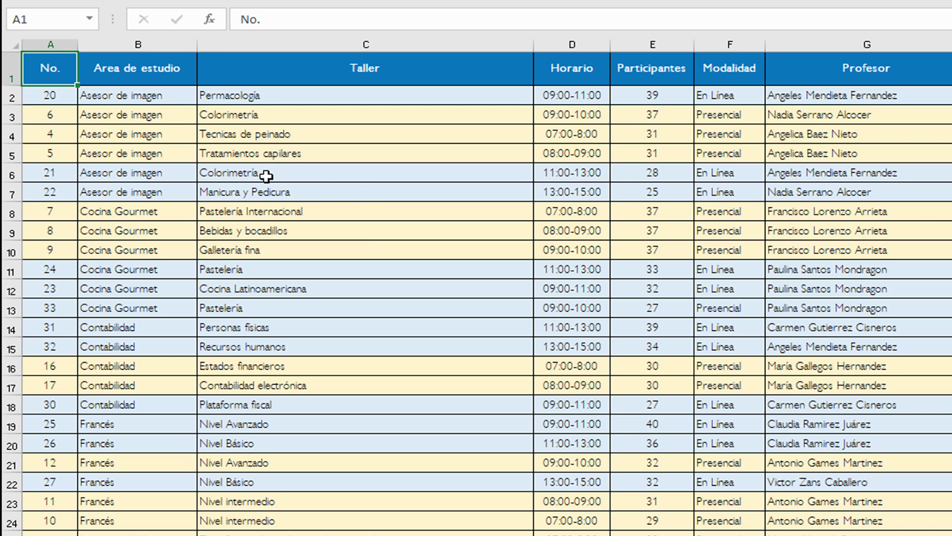
mouse_move(118, 102)
left_mouse_down()
mouse_move(677, 183)
mouse_move(802, 182)
left_mouse_up()
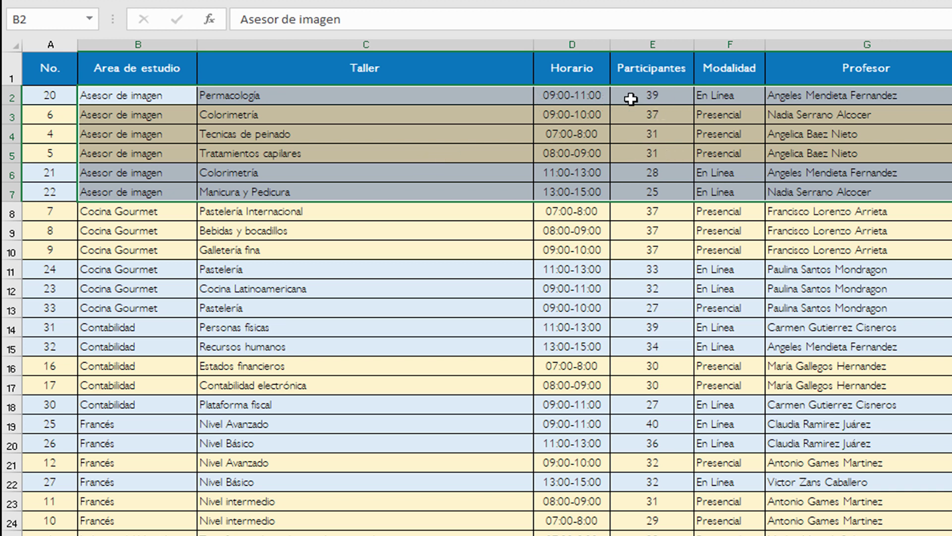
left_click_drag(151, 99, 686, 102)
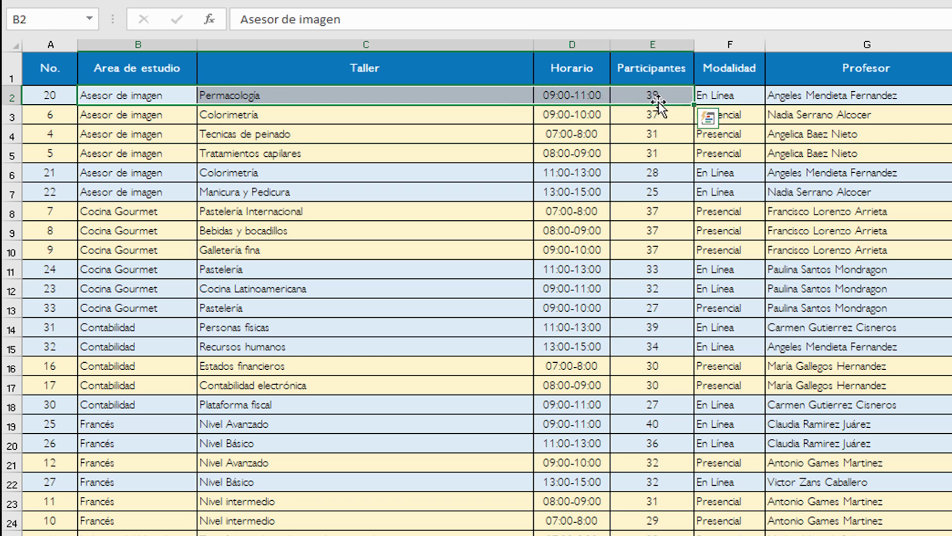
left_click_drag(119, 193, 657, 194)
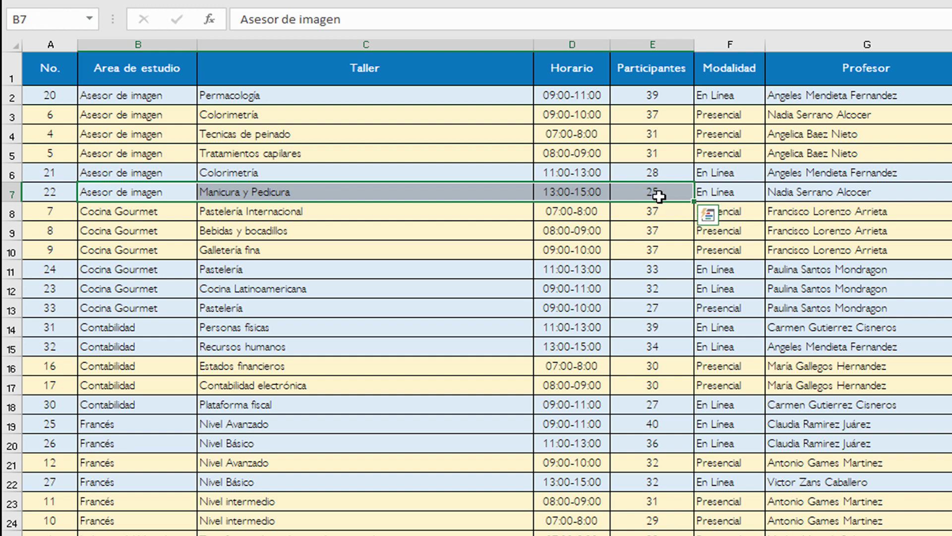
left_click(658, 193)
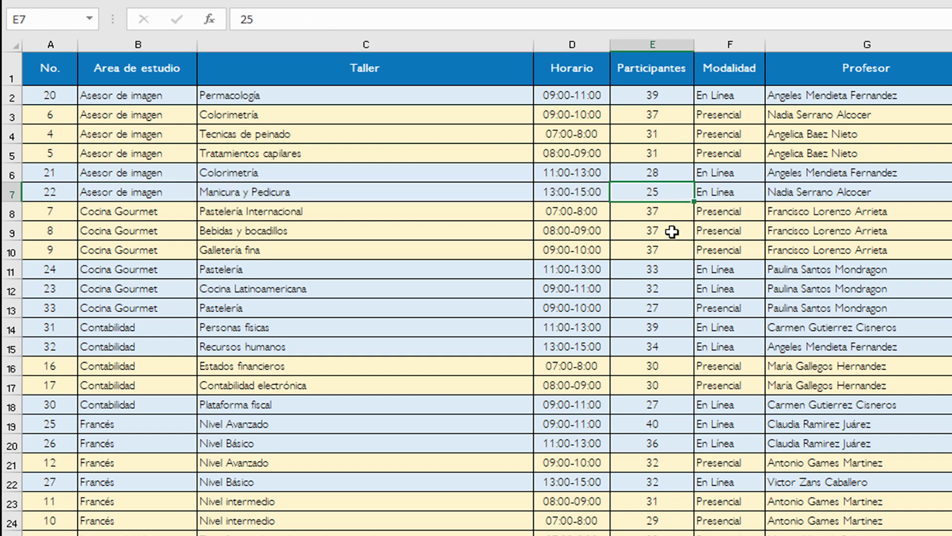